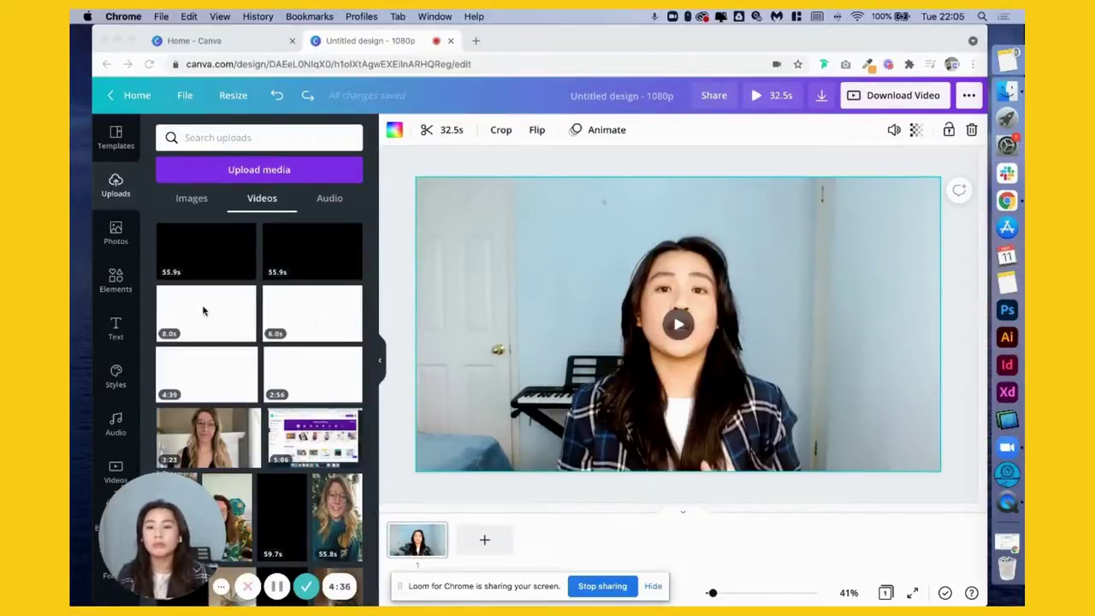
# Add two blank 5.0s pages and move the talking-head clip to the middle page.
pyautogui.click(311, 317)
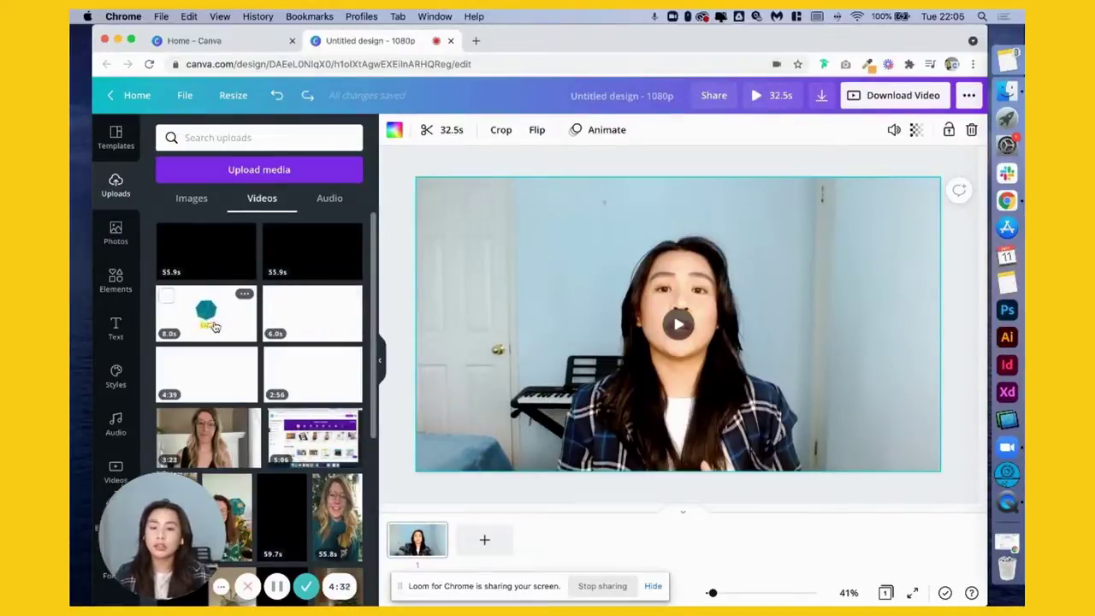
pyautogui.click(485, 542)
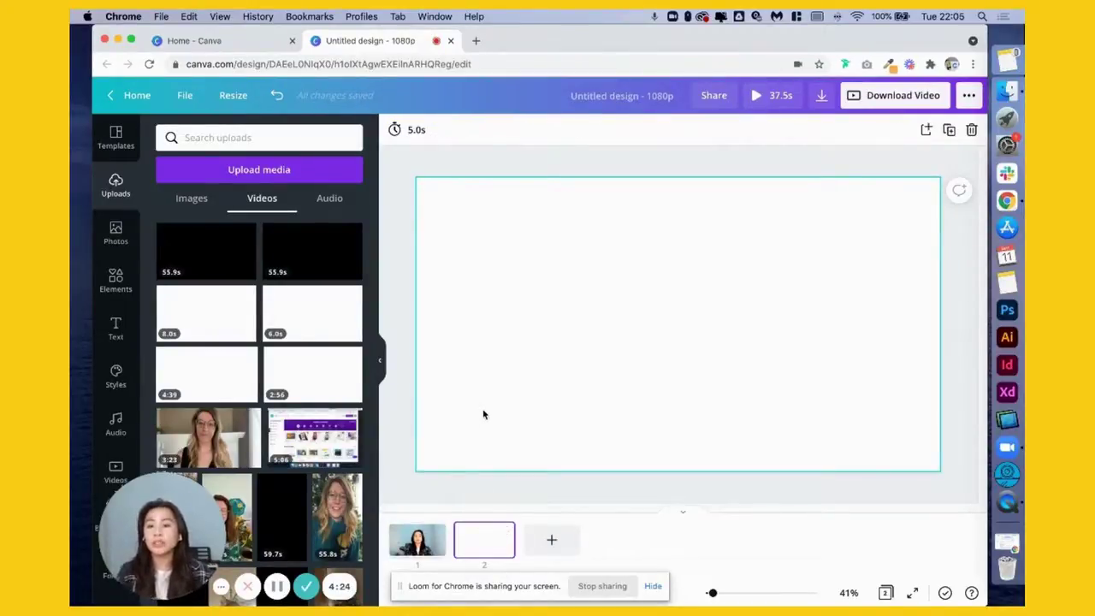
pyautogui.click(552, 540)
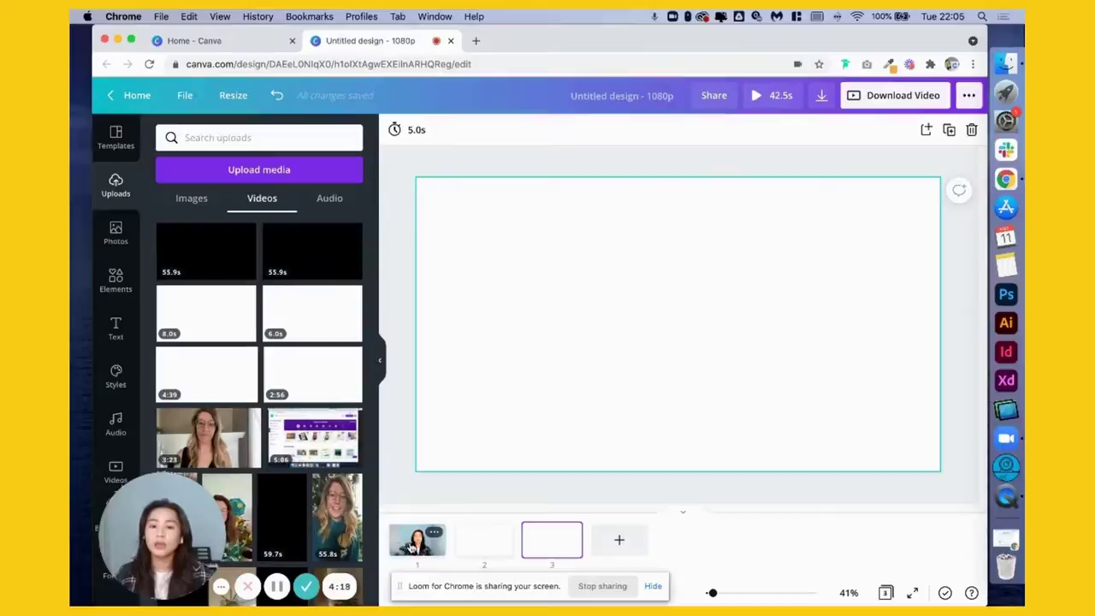
pyautogui.moveTo(412, 546); pyautogui.dragTo(505, 540)
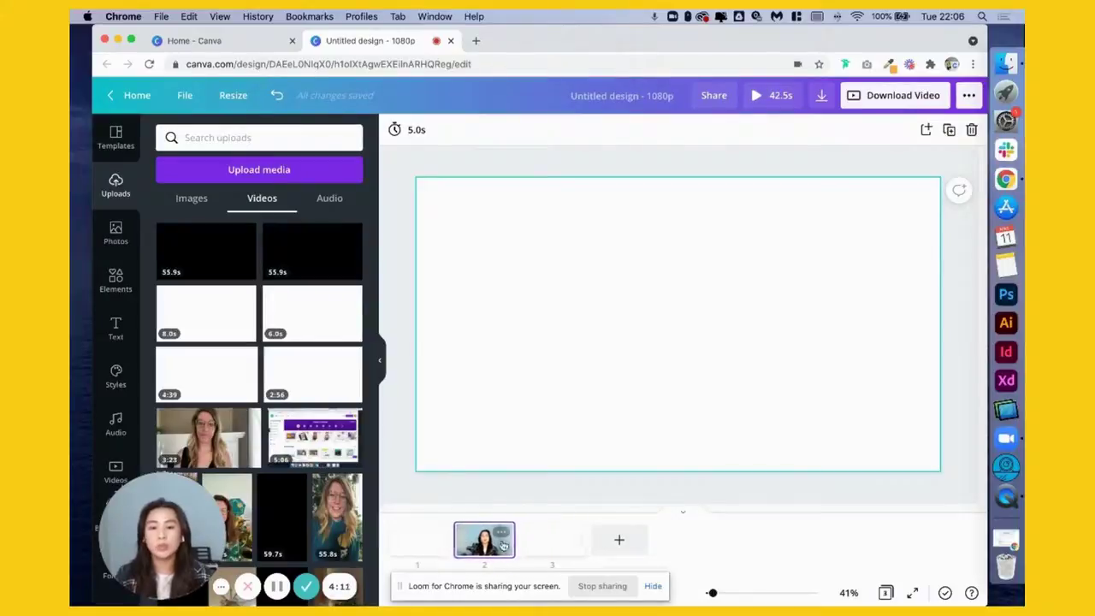
# Place the 6.0s teal PF logo upload on blank page 1 as the intro clip.
pyautogui.click(416, 542)
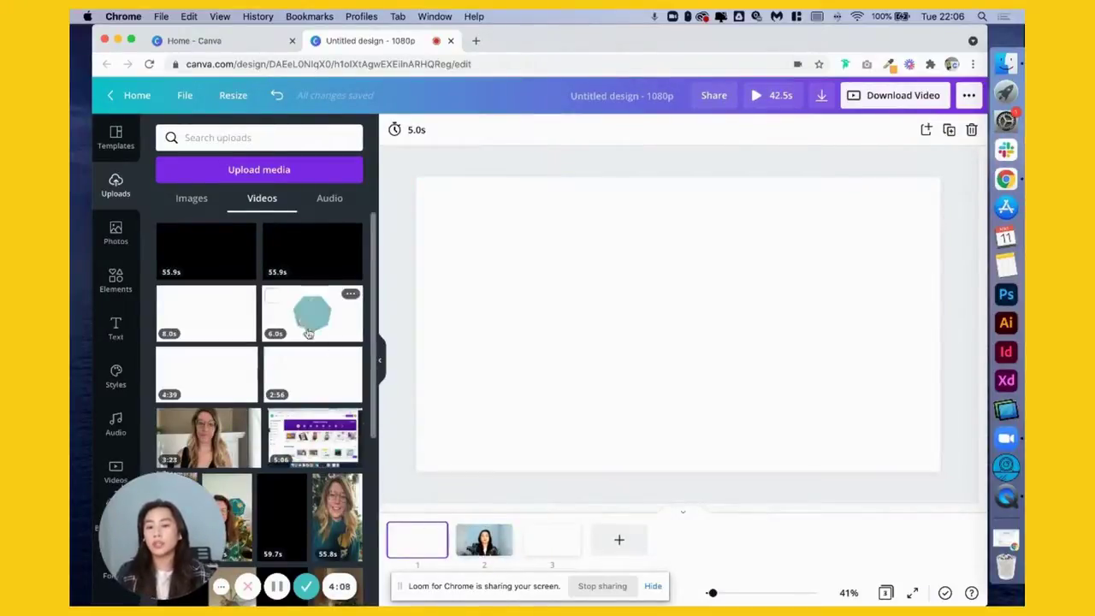
pyautogui.moveTo(329, 319); pyautogui.dragTo(439, 275)
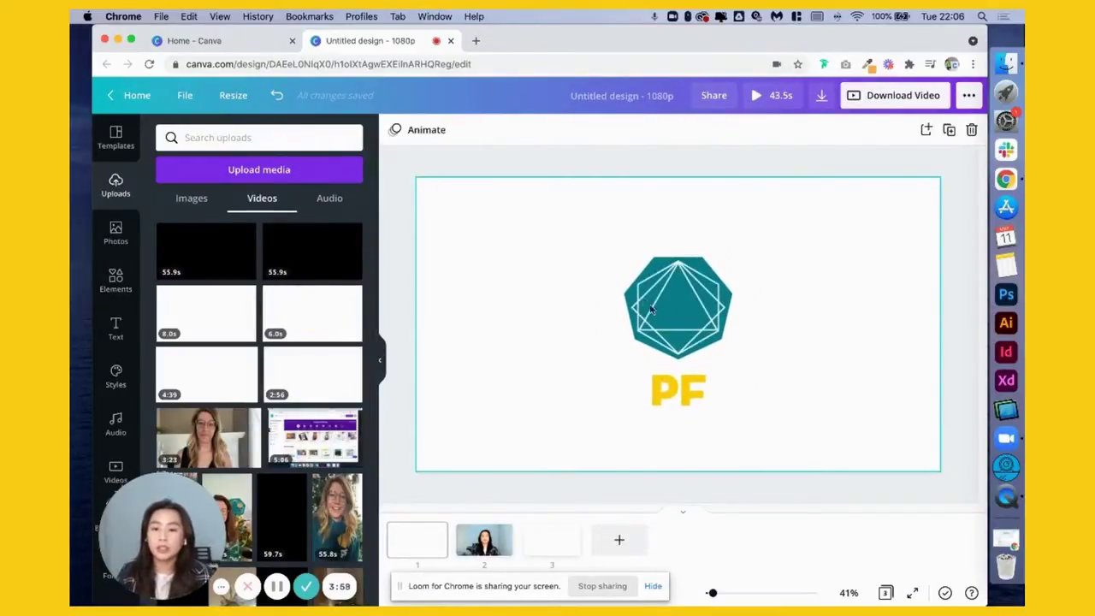
pyautogui.click(673, 334)
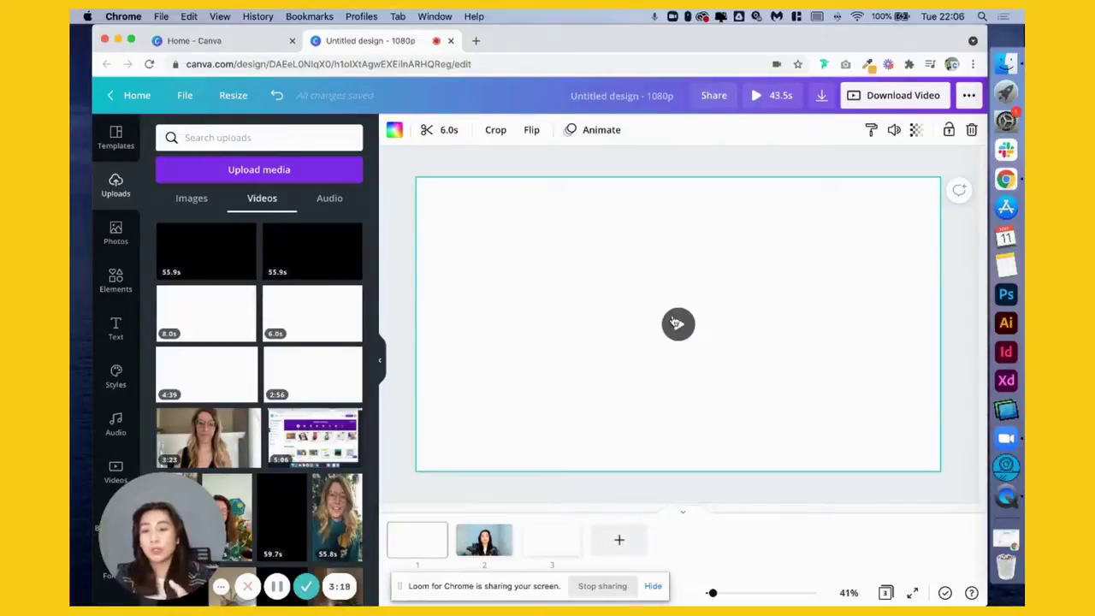
# Fill page 3 with the 8.0s teal logo upload as the outro clip.
pyautogui.click(541, 546)
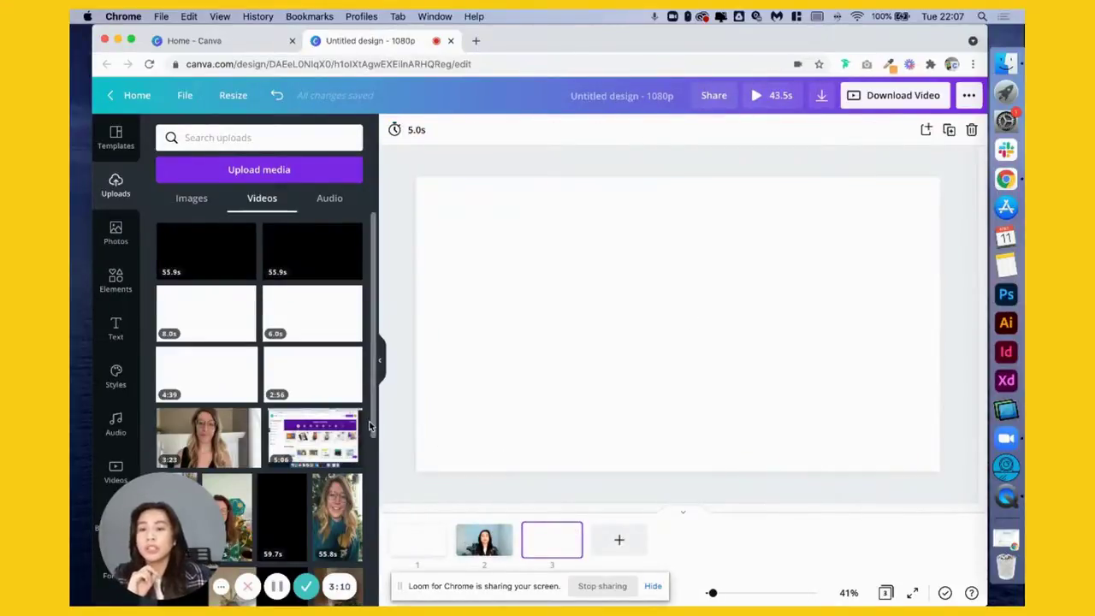
pyautogui.moveTo(306, 316); pyautogui.dragTo(419, 305)
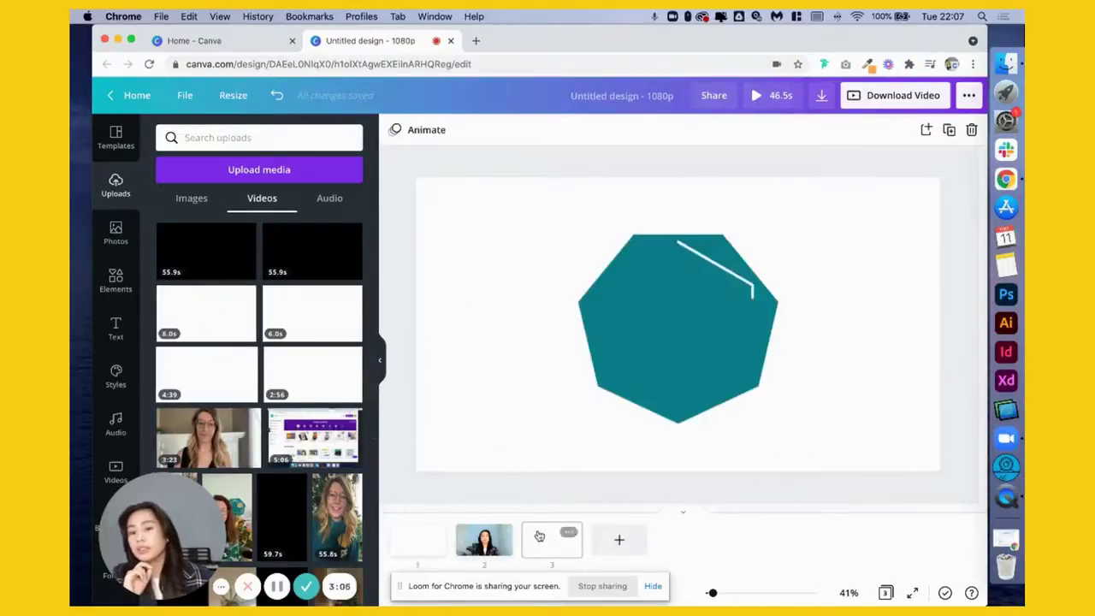
pyautogui.click(649, 329)
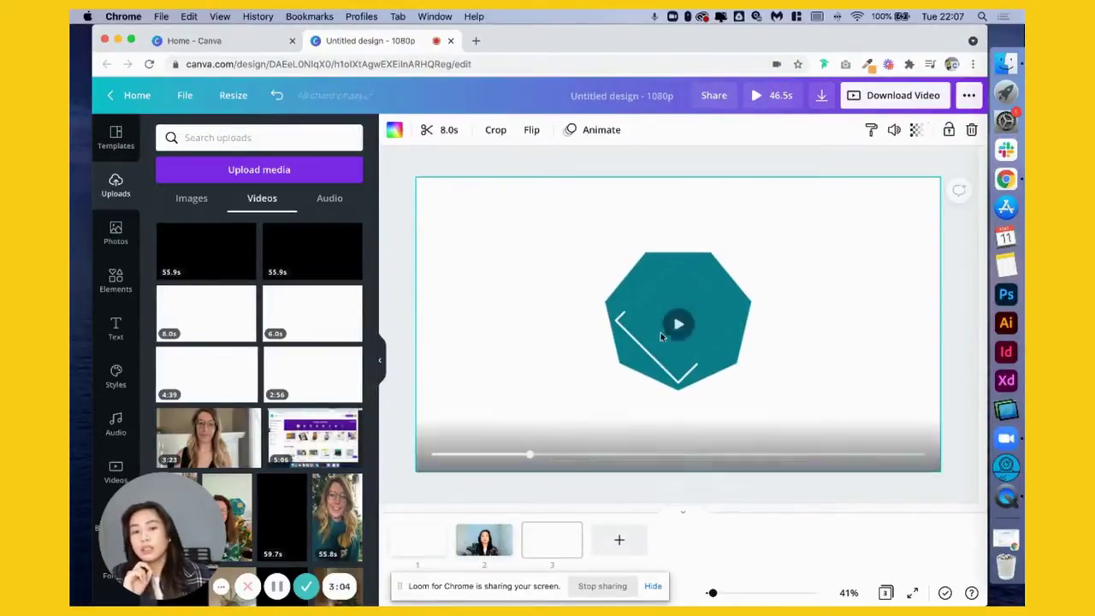
# Preview the full video, pausing and rewinding to review the intro around 0:05–0:09.
pyautogui.click(757, 97)
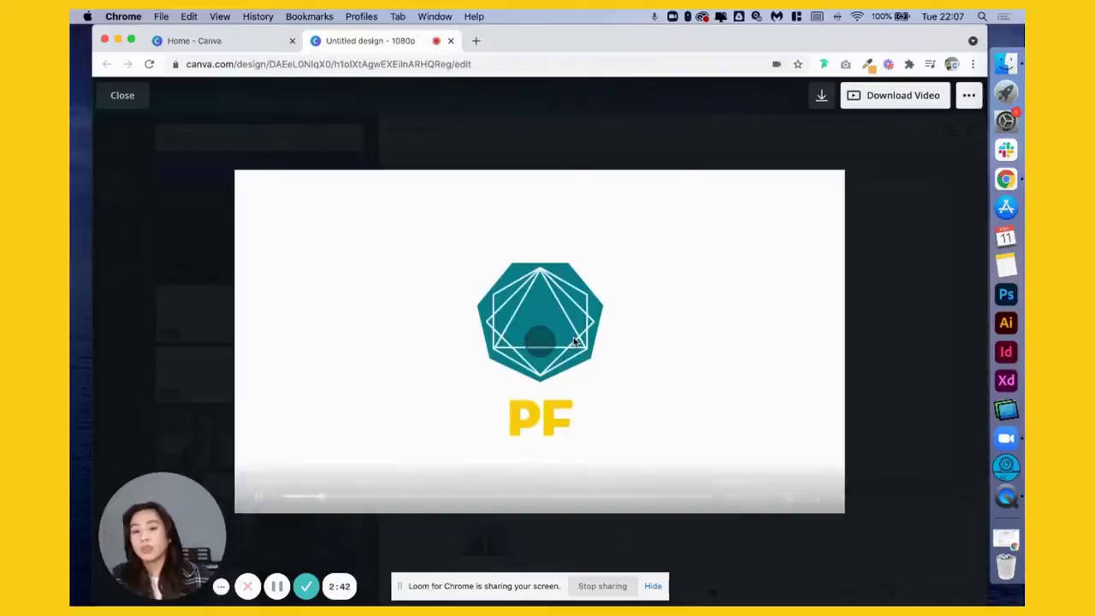
pyautogui.click(542, 343)
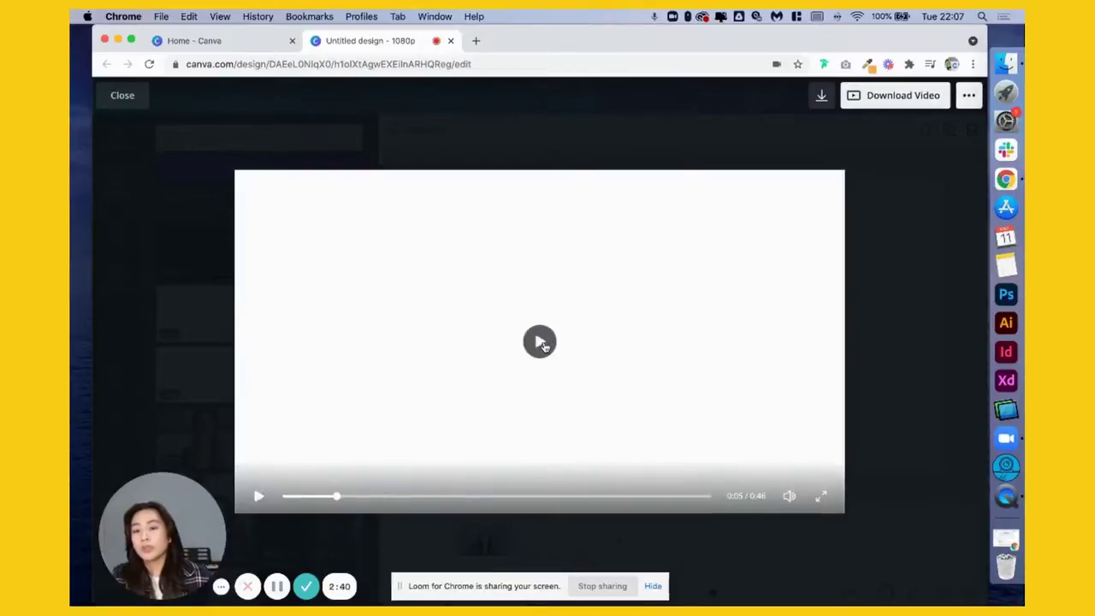
pyautogui.click(542, 343)
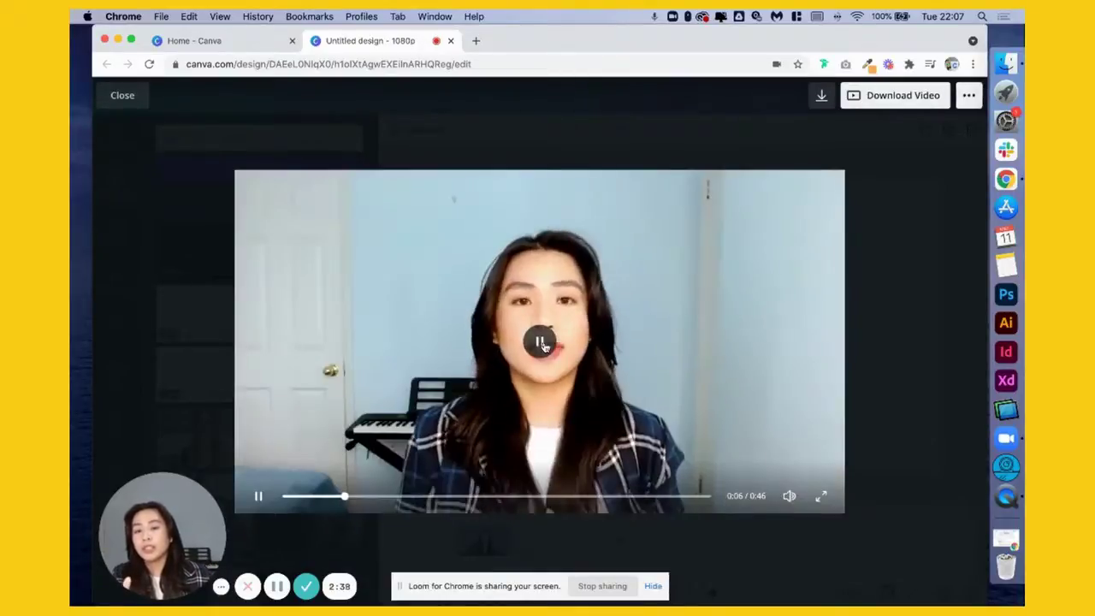
pyautogui.click(542, 343)
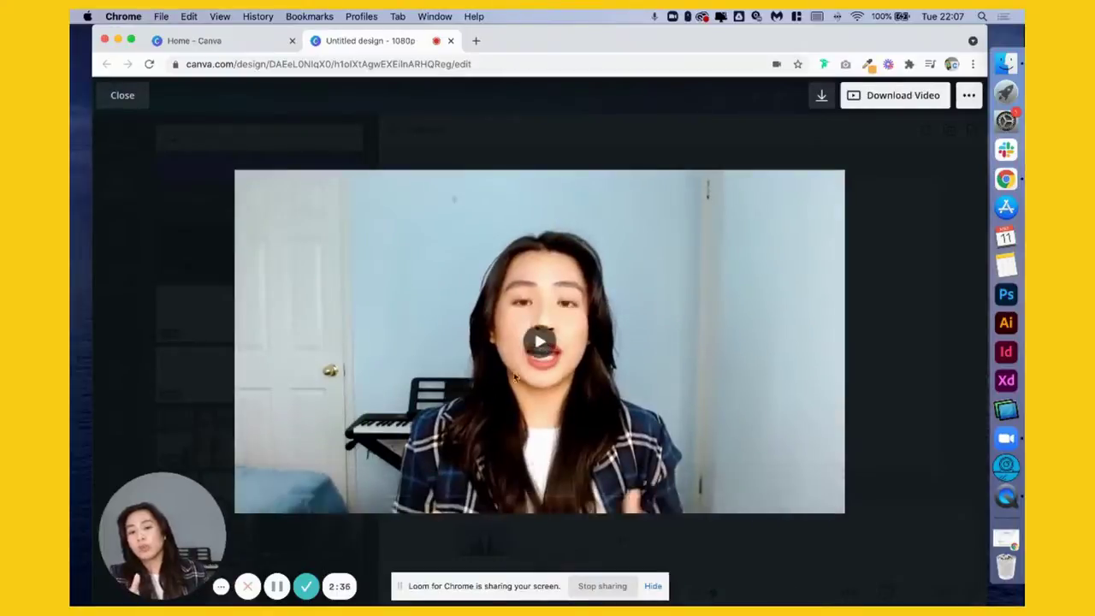
pyautogui.click(342, 498)
pyautogui.click(540, 342)
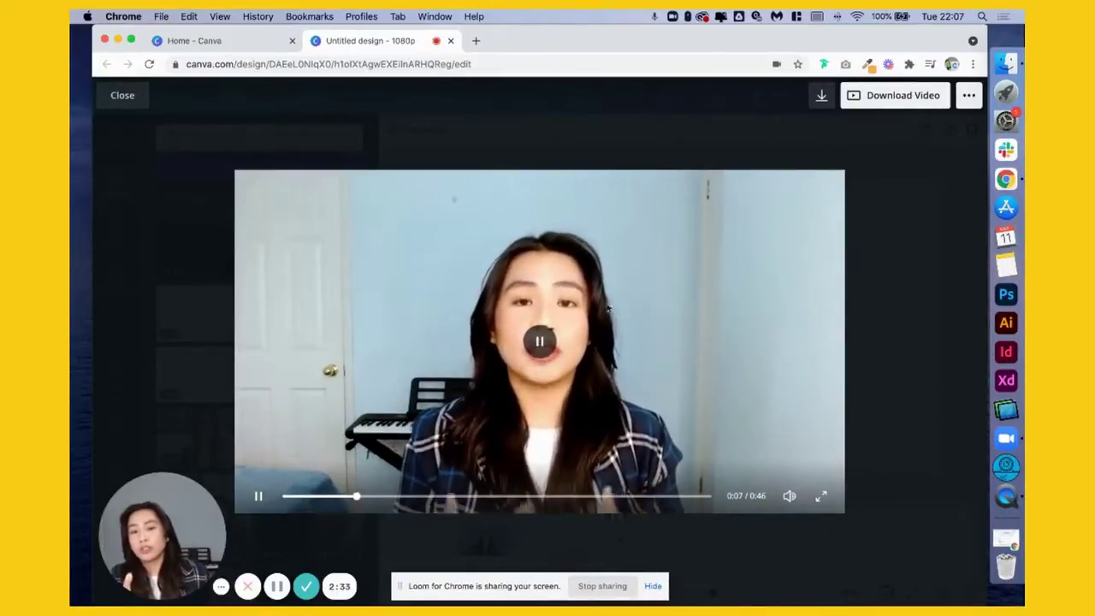
pyautogui.click(544, 373)
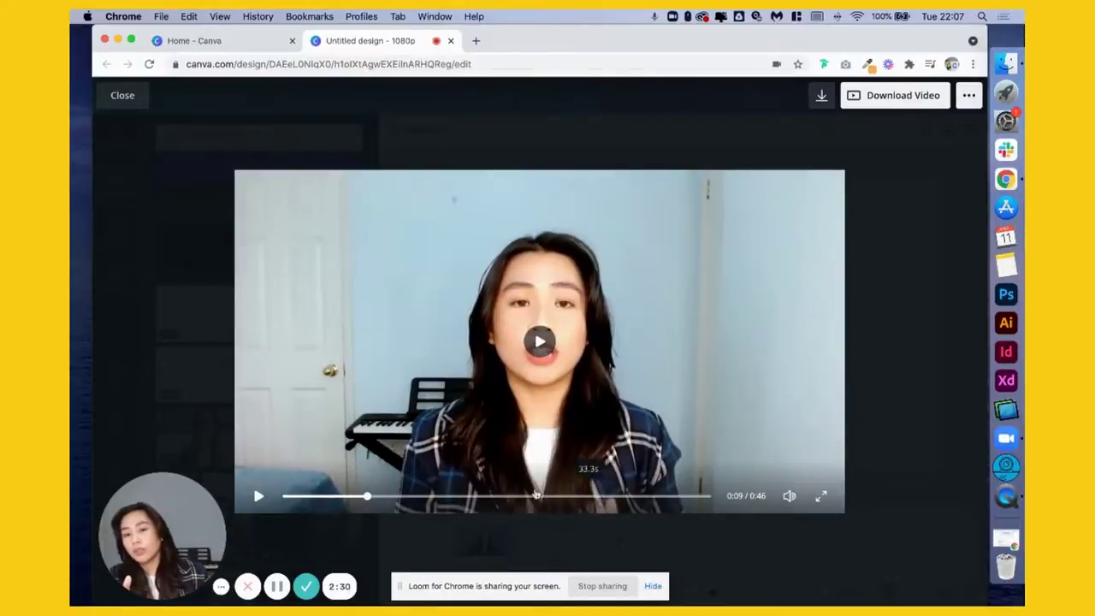
pyautogui.click(339, 497)
pyautogui.click(517, 359)
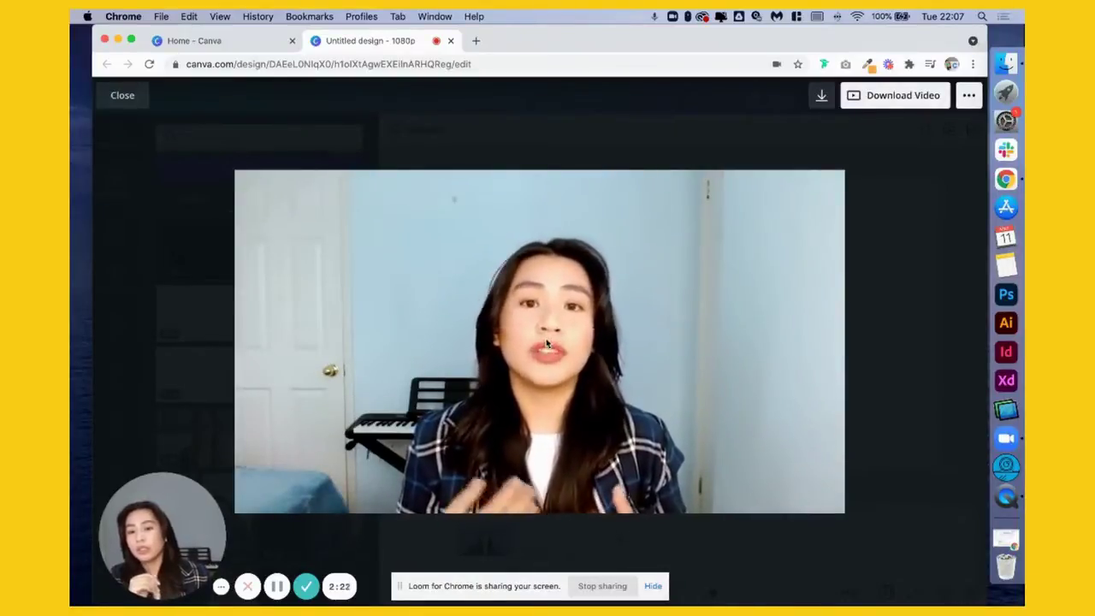
pyautogui.click(548, 344)
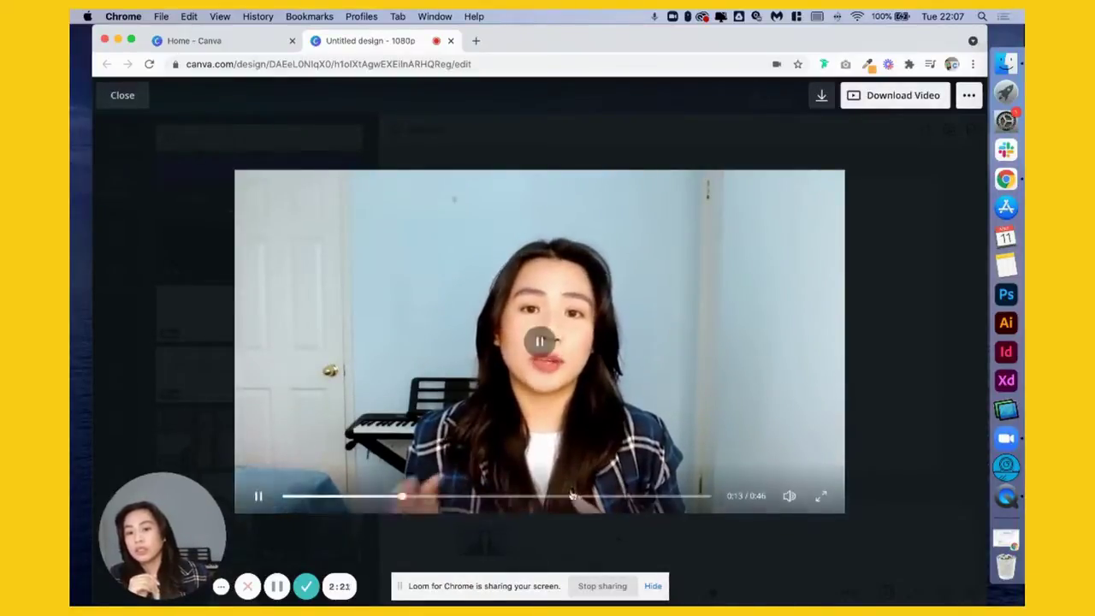
# Skip the preview to about 0:36, watch the outro through 0:46, and close it.
pyautogui.click(615, 497)
pyautogui.click(541, 342)
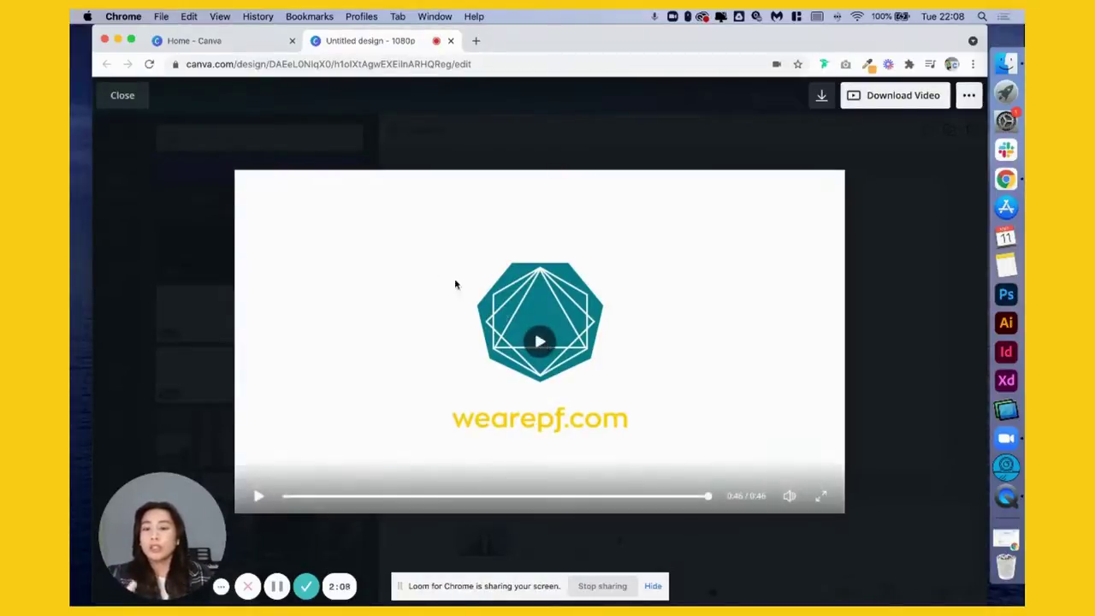
pyautogui.click(132, 106)
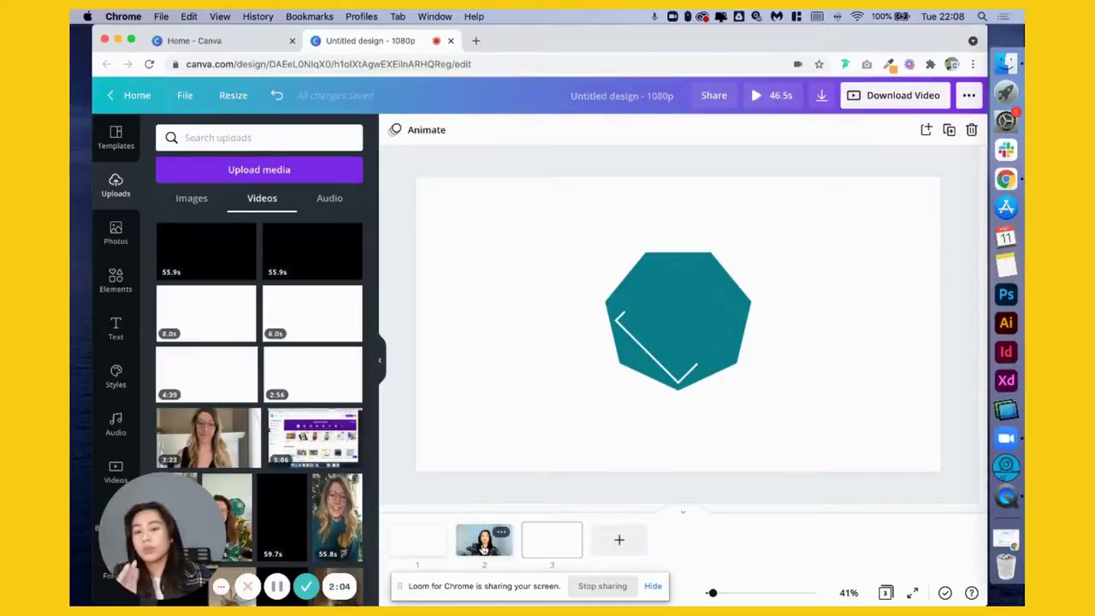
# Trim the page 2 talking-head clip's start, shortening it from 32.5s to 32.0s.
pyautogui.click(485, 548)
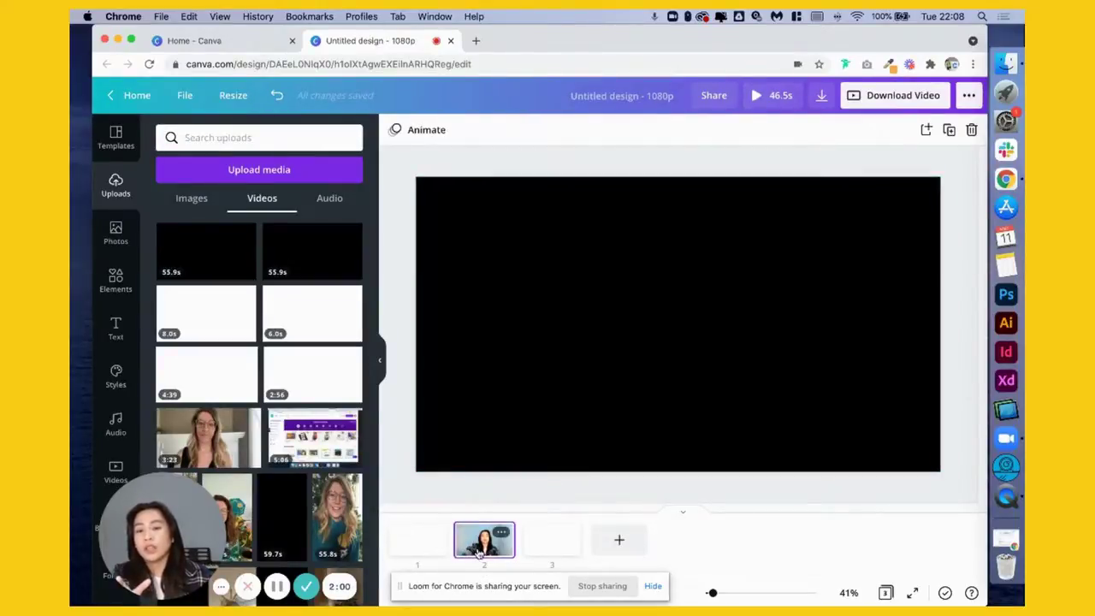
pyautogui.click(563, 334)
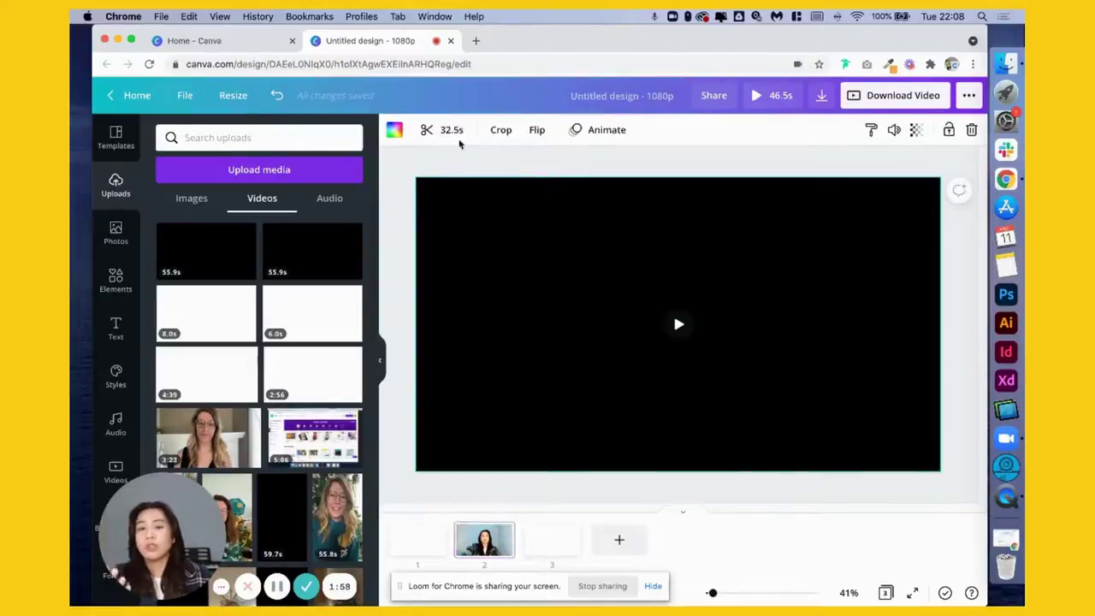
pyautogui.click(450, 130)
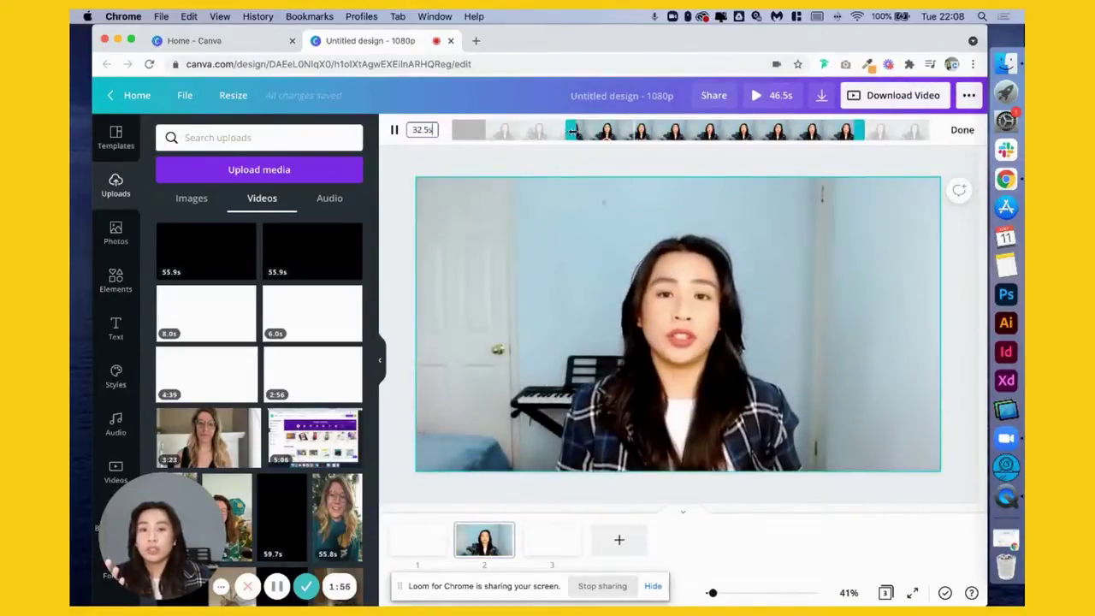
pyautogui.moveTo(570, 130); pyautogui.dragTo(575, 131)
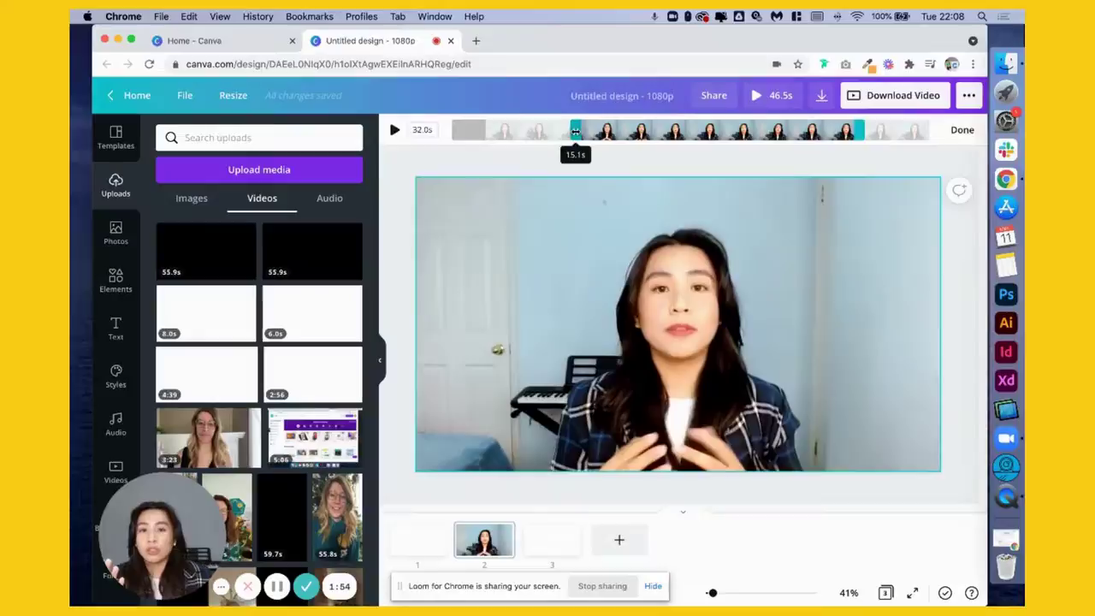
pyautogui.click(962, 131)
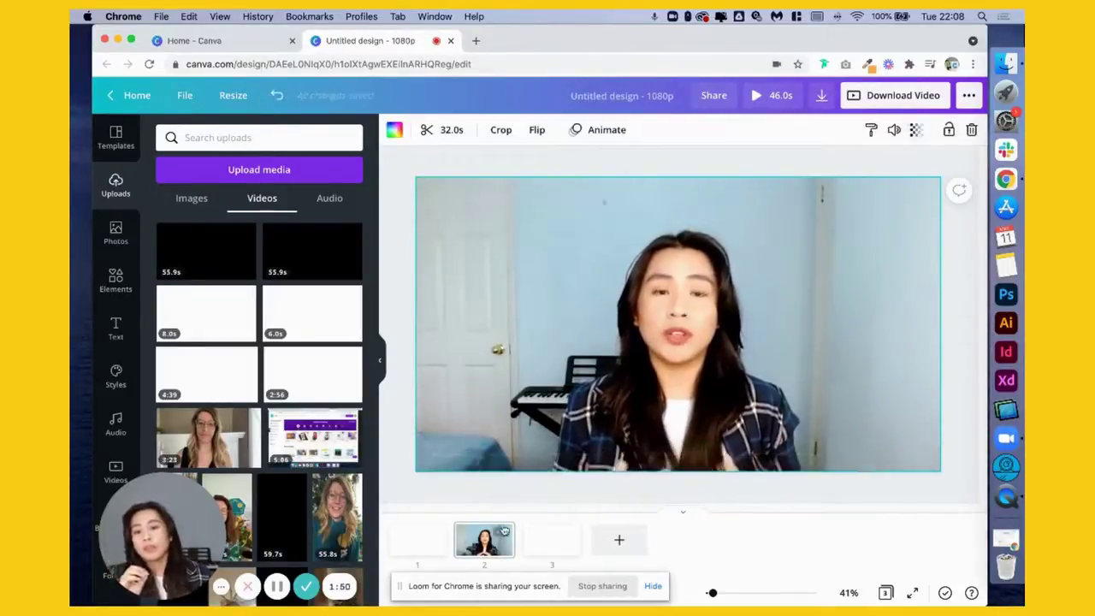
pyautogui.click(682, 326)
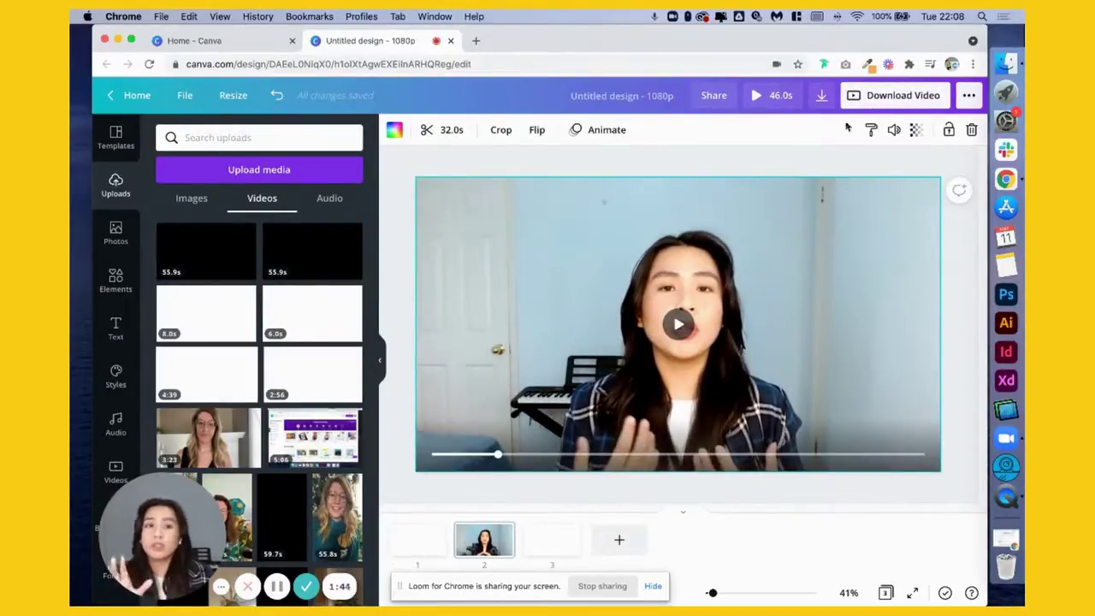
# Download all 3 pages as one 46.0s MP4 video.
pyautogui.click(903, 97)
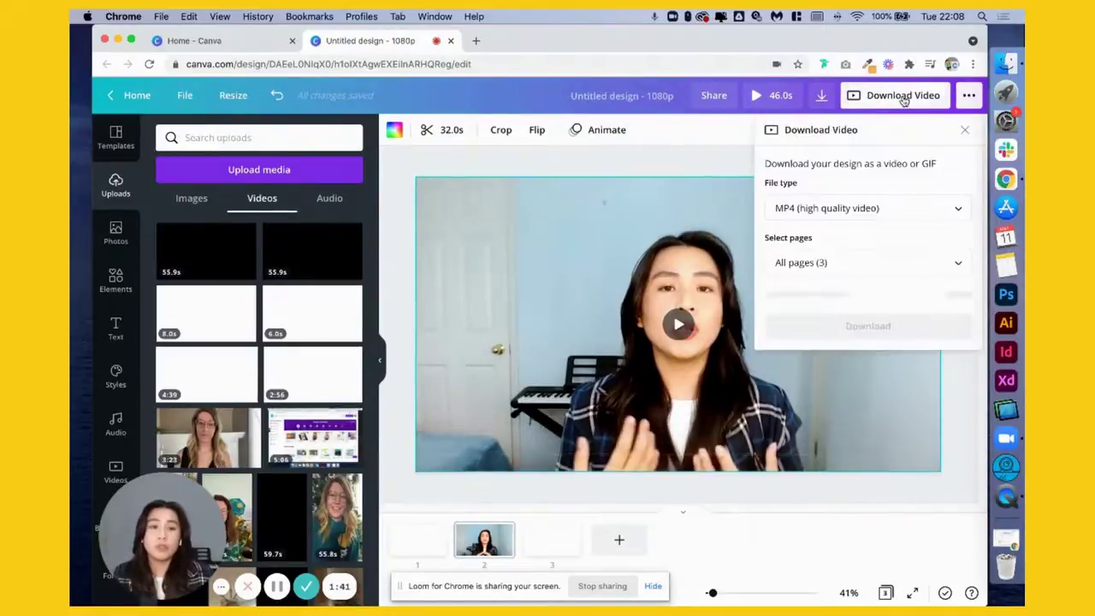
pyautogui.click(874, 269)
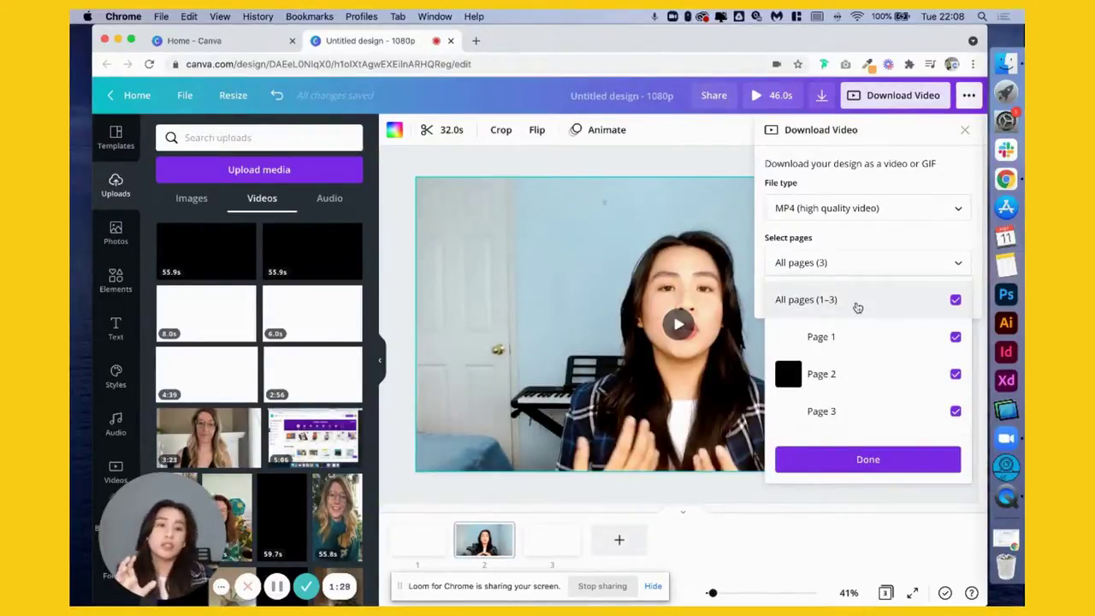
pyautogui.click(876, 210)
pyautogui.click(881, 213)
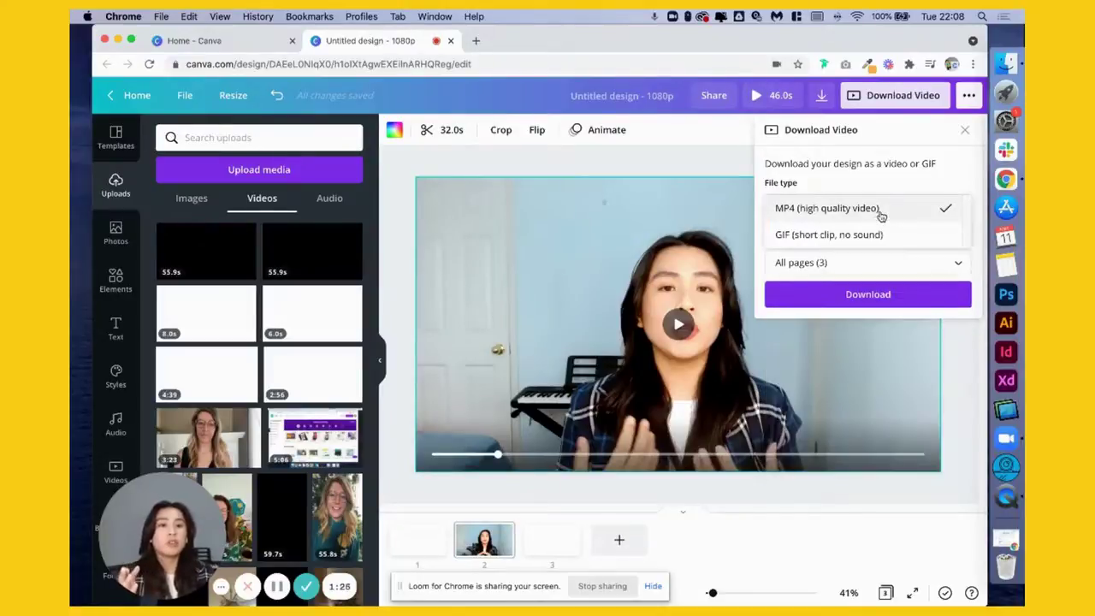
pyautogui.click(881, 212)
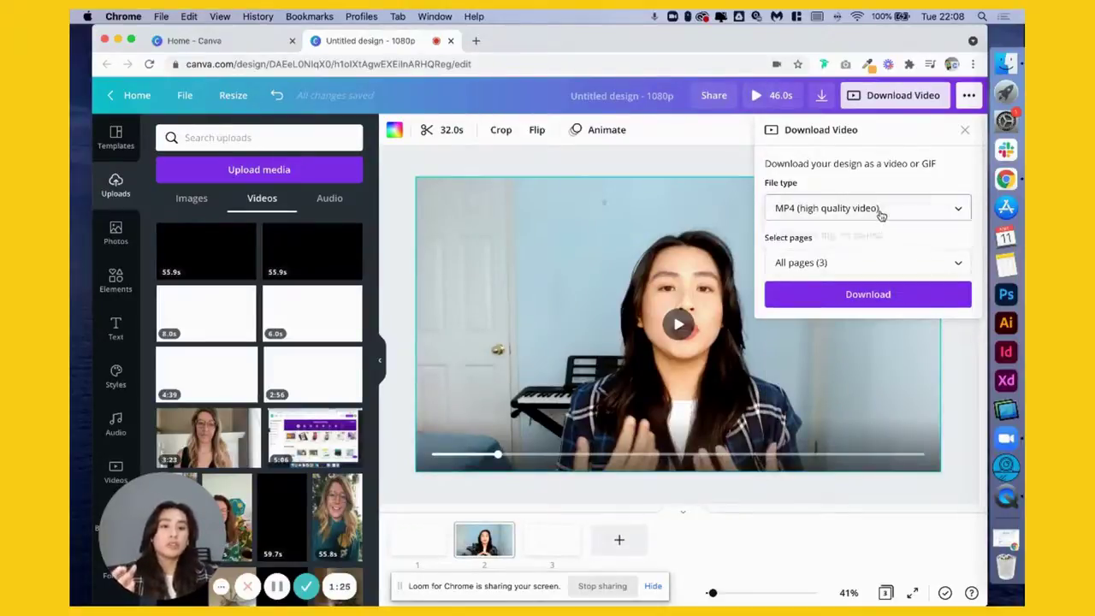
pyautogui.click(910, 297)
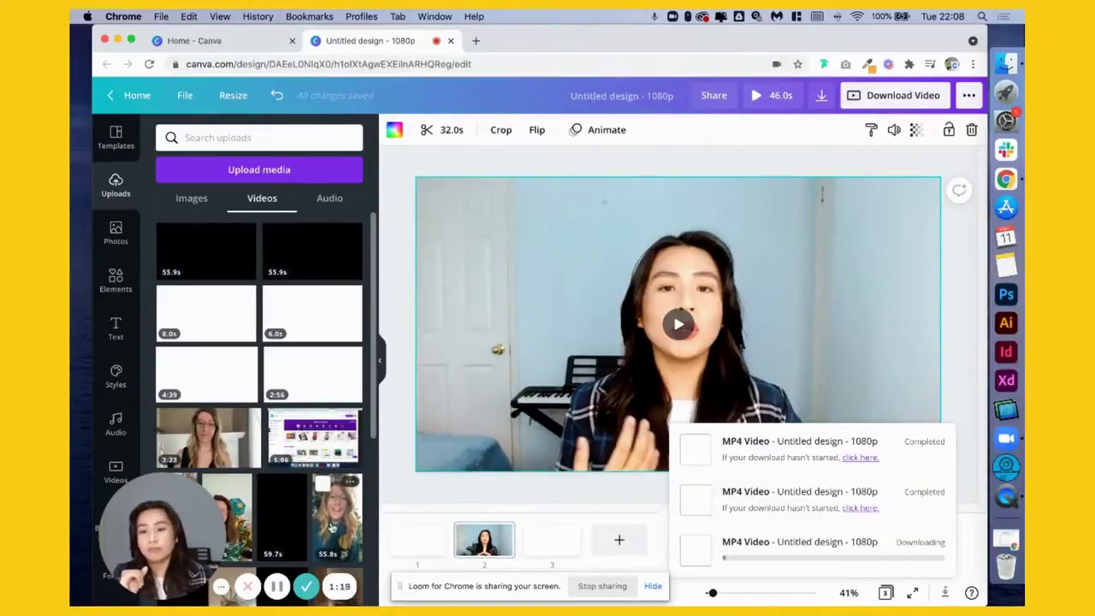
pyautogui.click(557, 508)
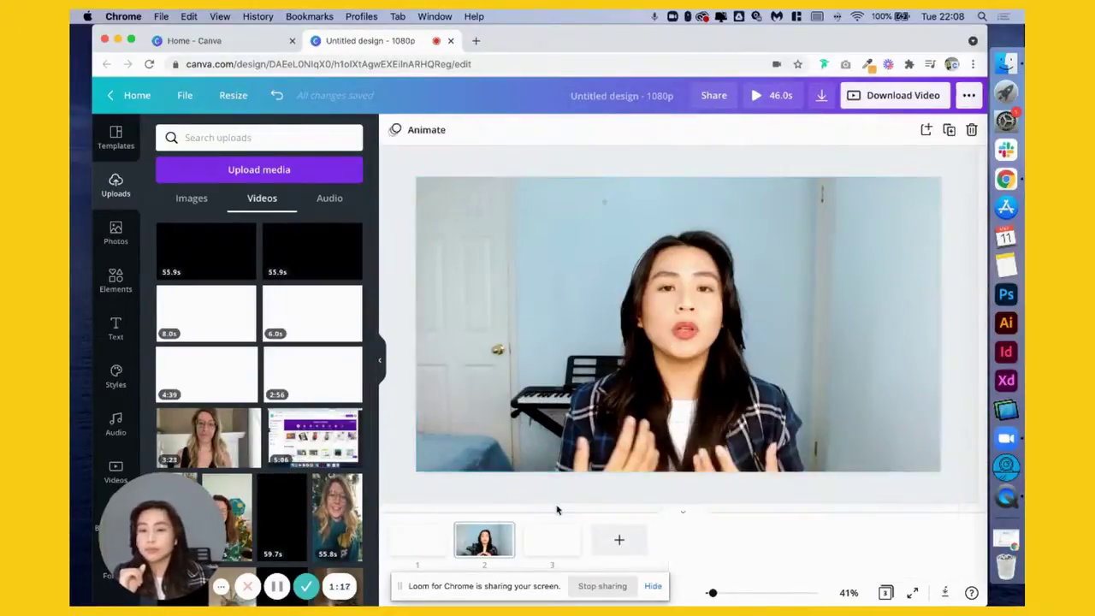